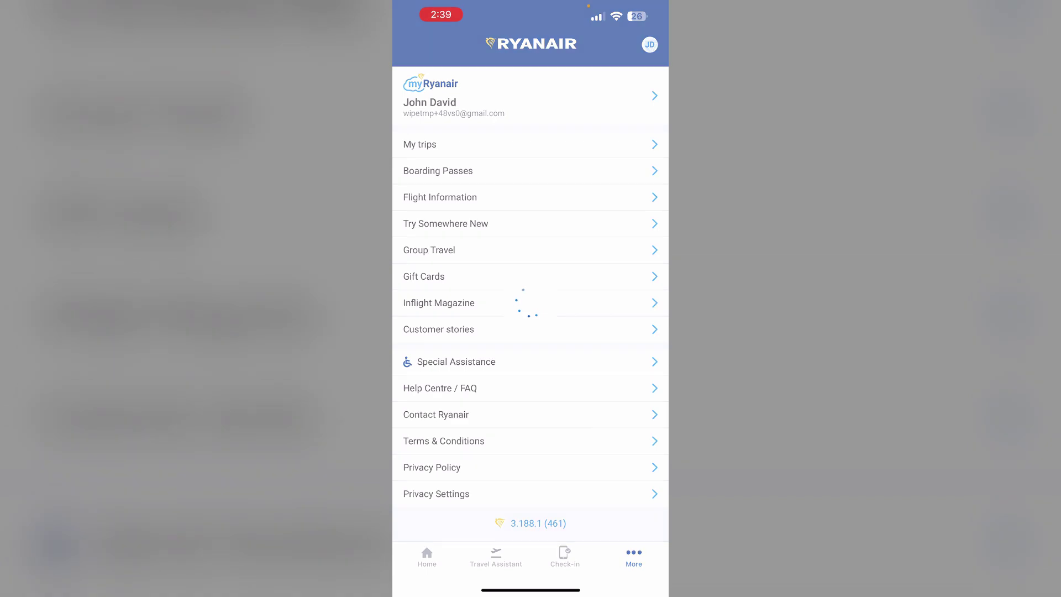
pyautogui.click(530, 95)
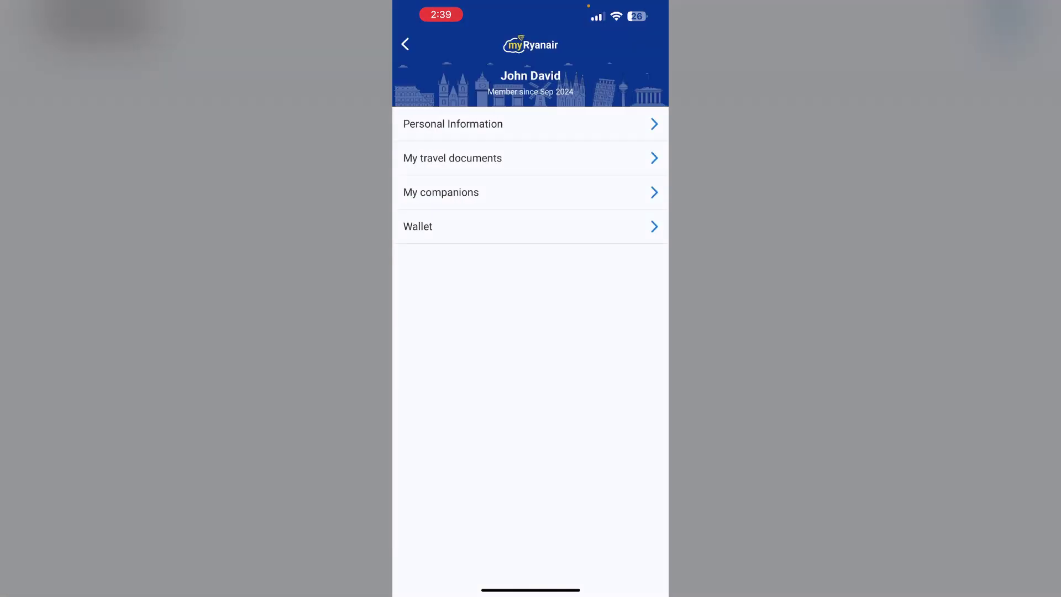
pyautogui.click(451, 158)
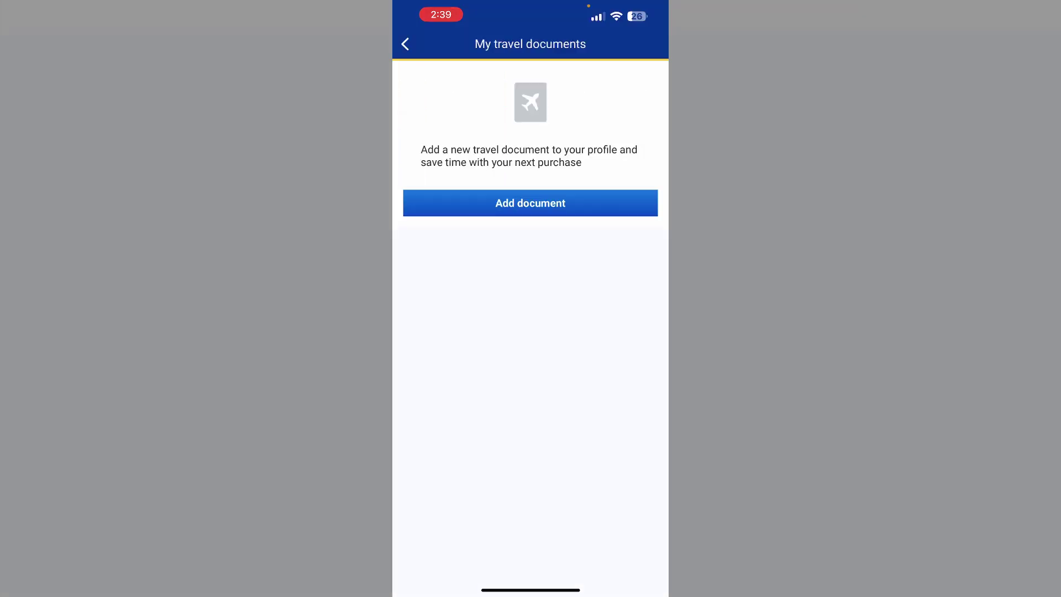
pyautogui.click(530, 203)
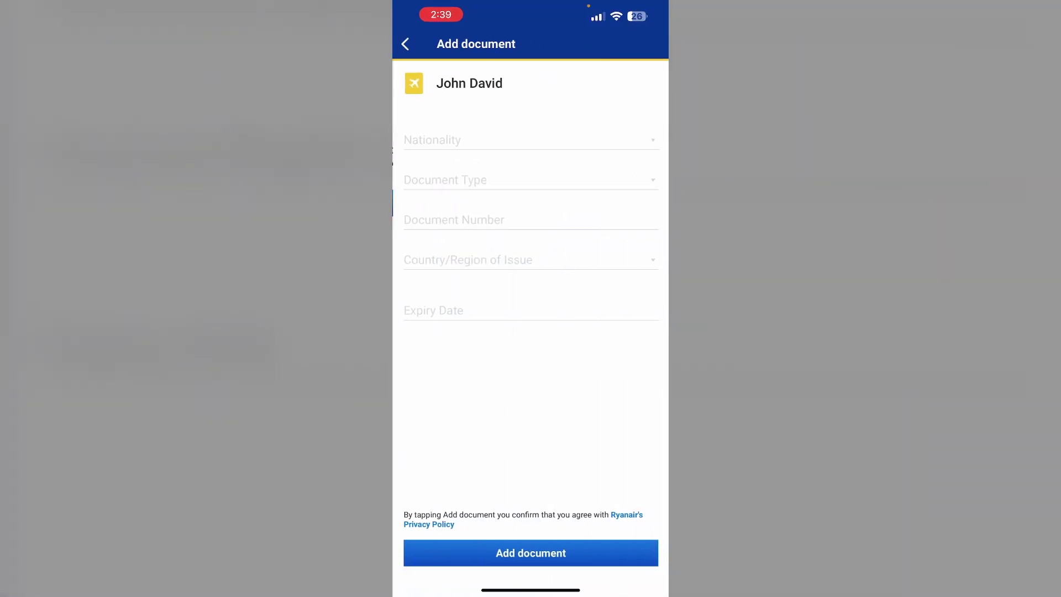
# Choose American nationality and Passport document type, auto-filling the United States as issuing country.
pyautogui.click(530, 139)
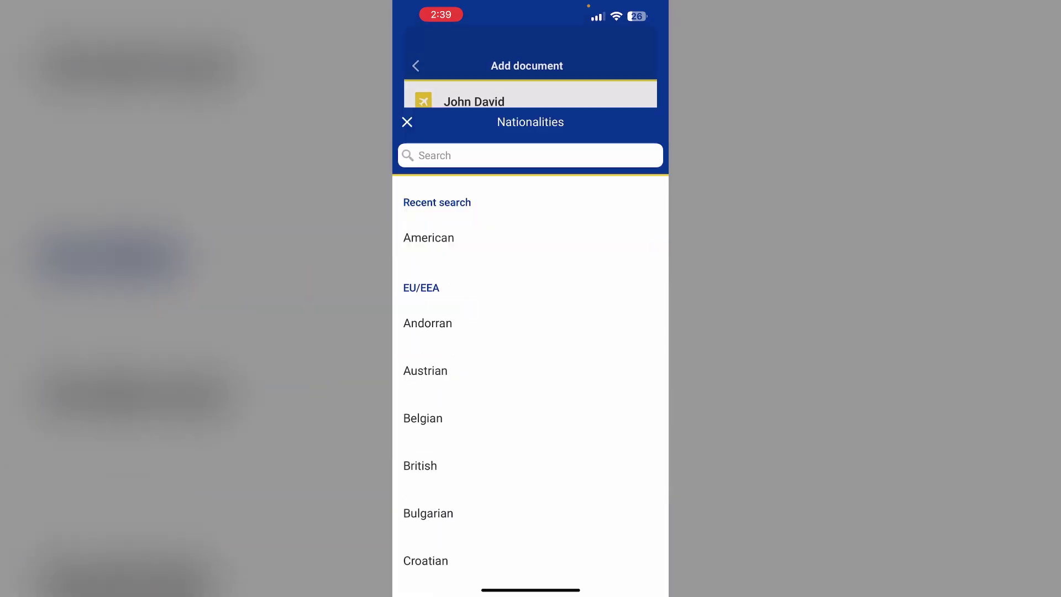
pyautogui.click(511, 83)
pyautogui.click(428, 166)
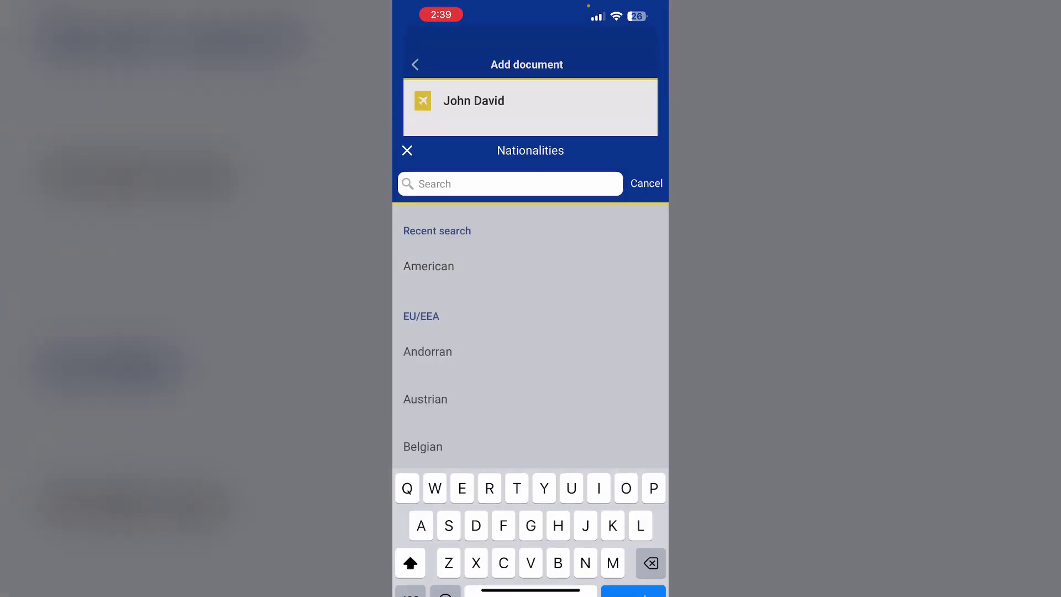
pyautogui.click(531, 180)
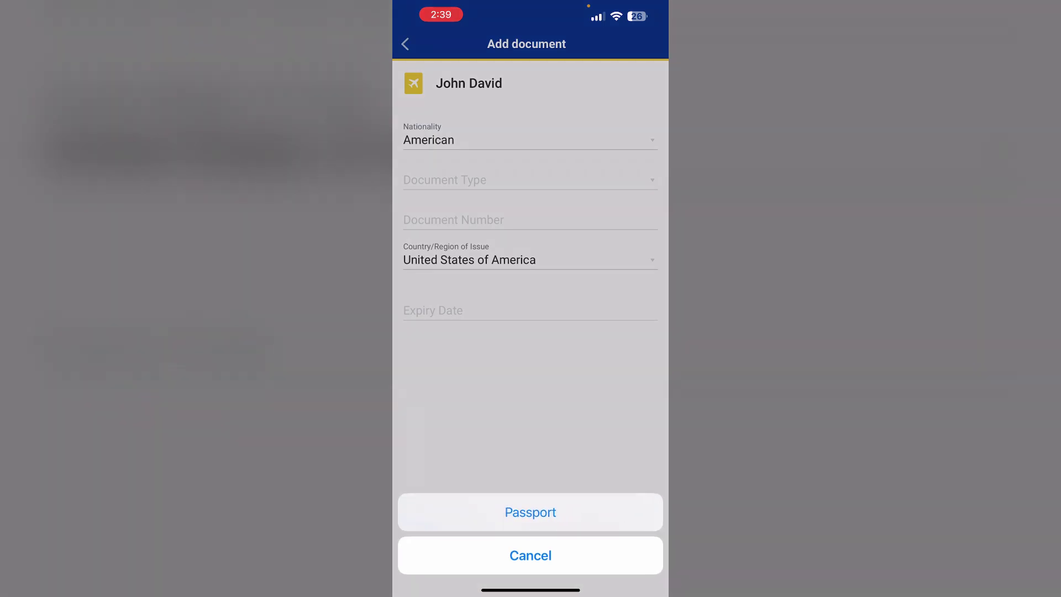
pyautogui.click(531, 512)
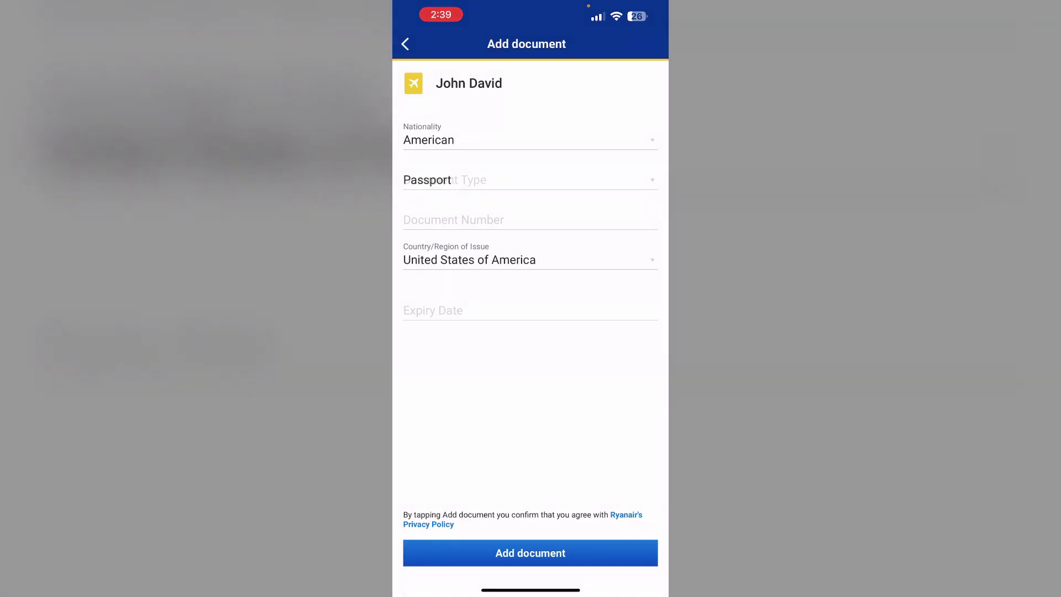